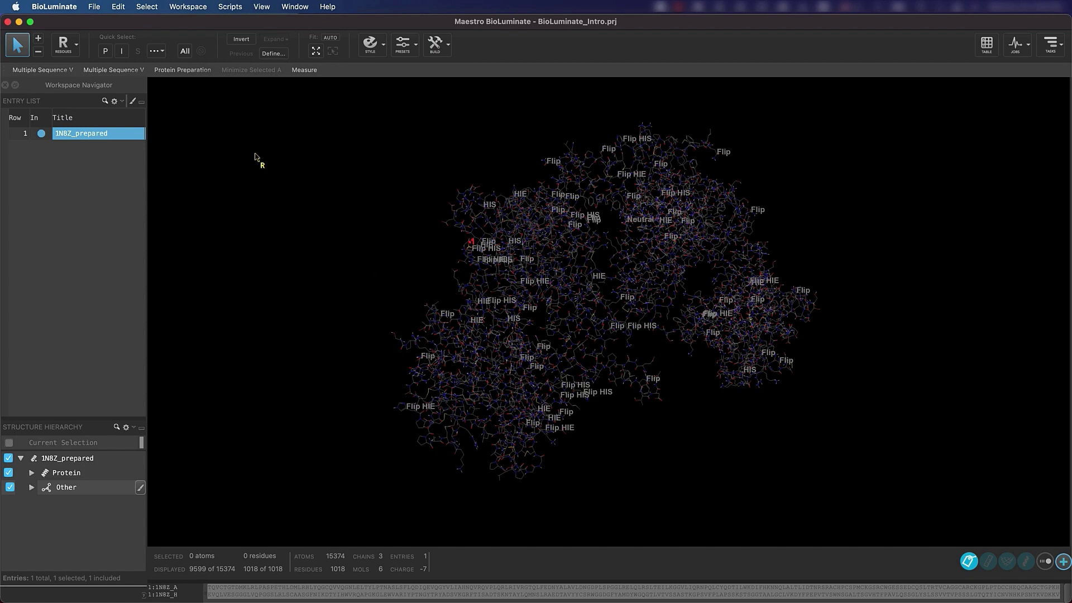
Download PDB entry 5O4G through Get PDB and import it as a new entry.
left_click(95, 11)
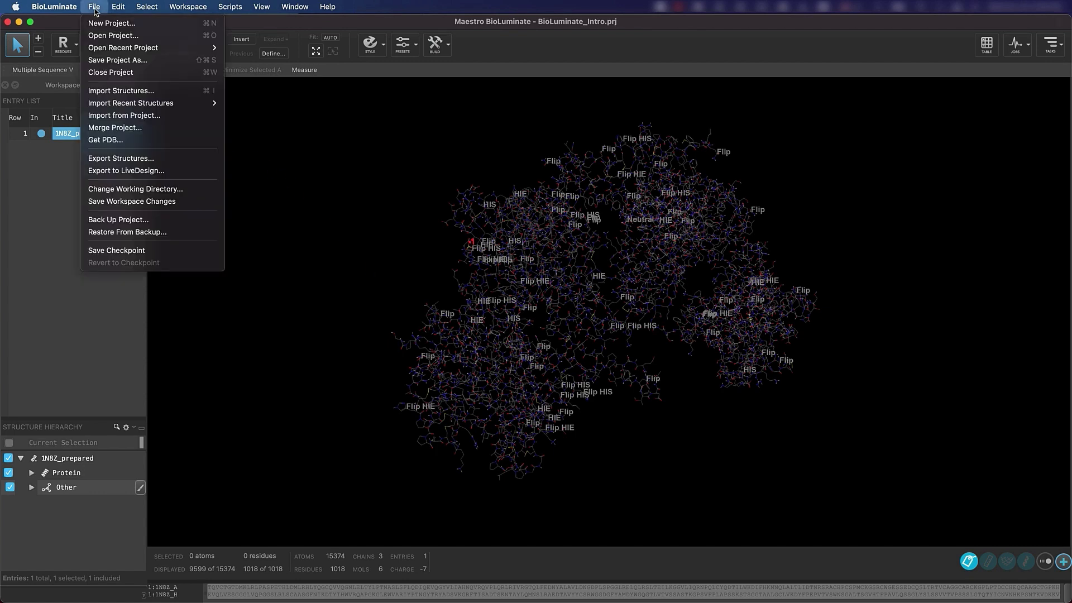
left_click(114, 140)
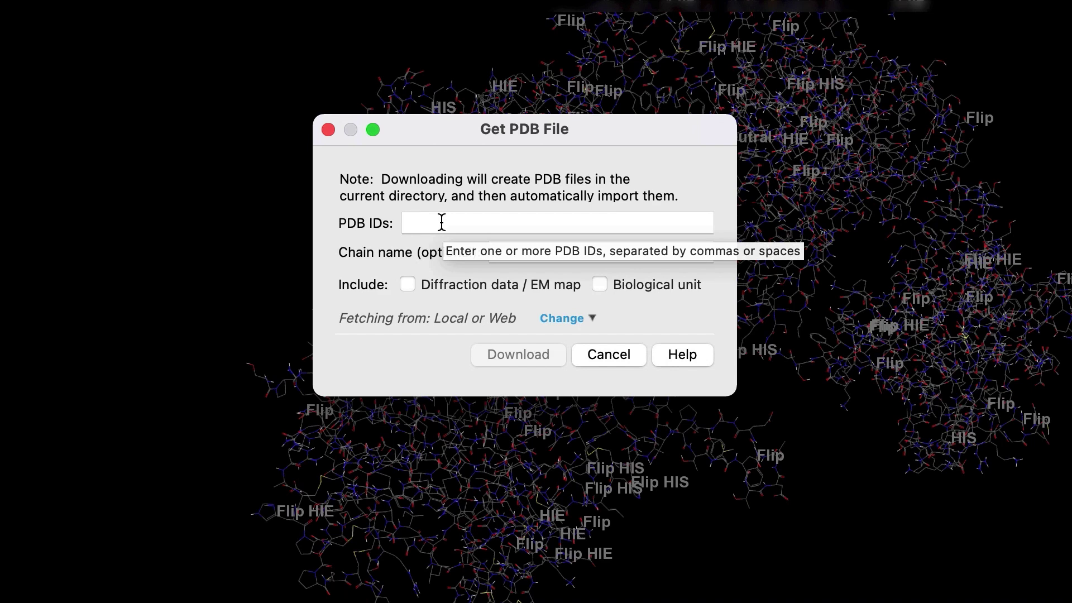
type("504G")
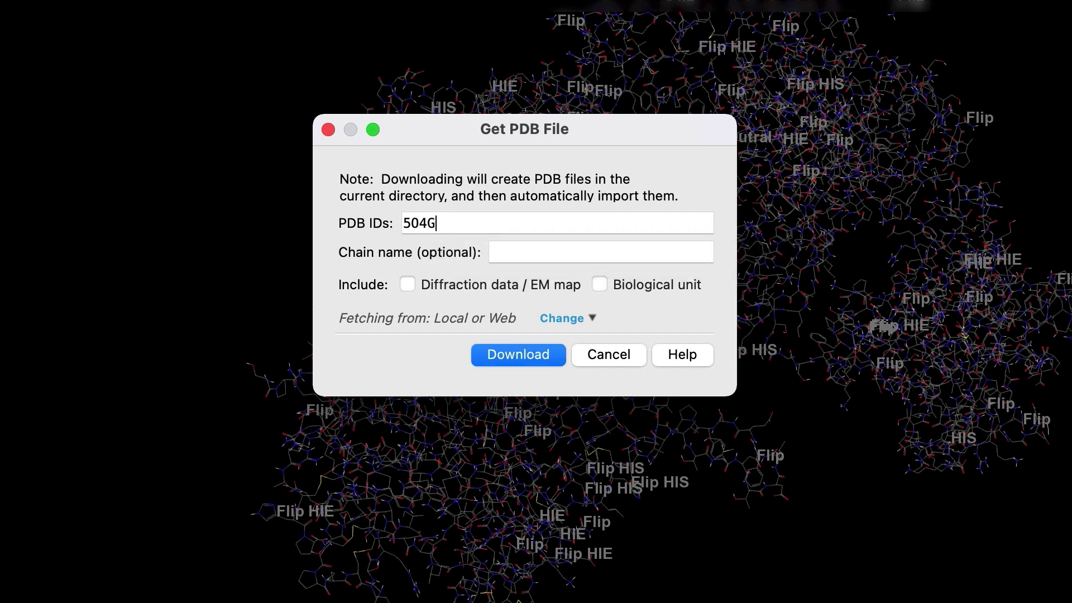
left_click(508, 362)
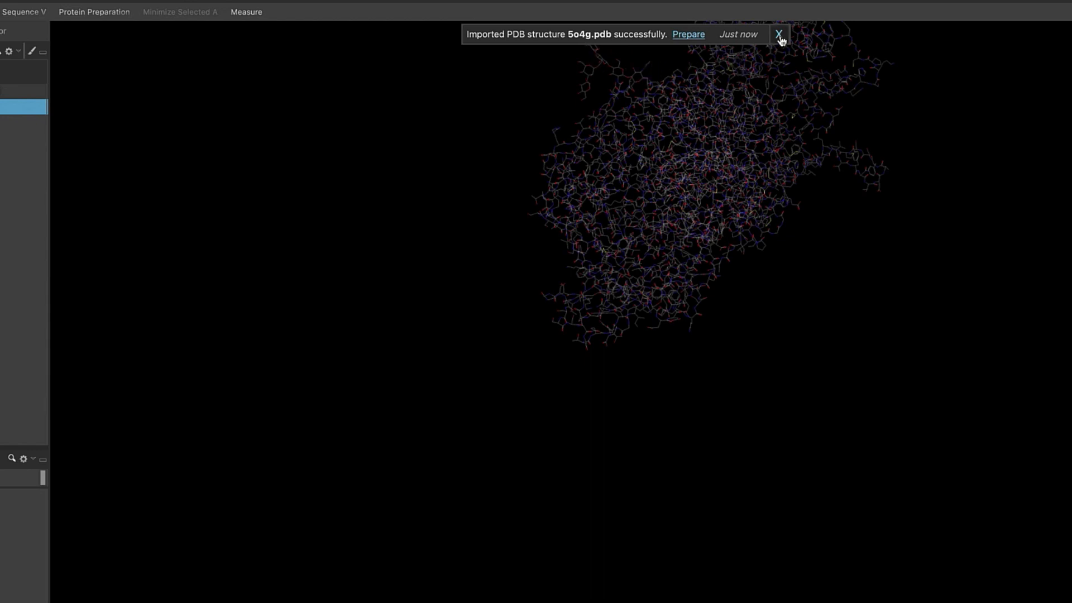
Dismiss the import notice and include 1N8Z_prepared in the workspace instead of 5O4G.
left_click(779, 35)
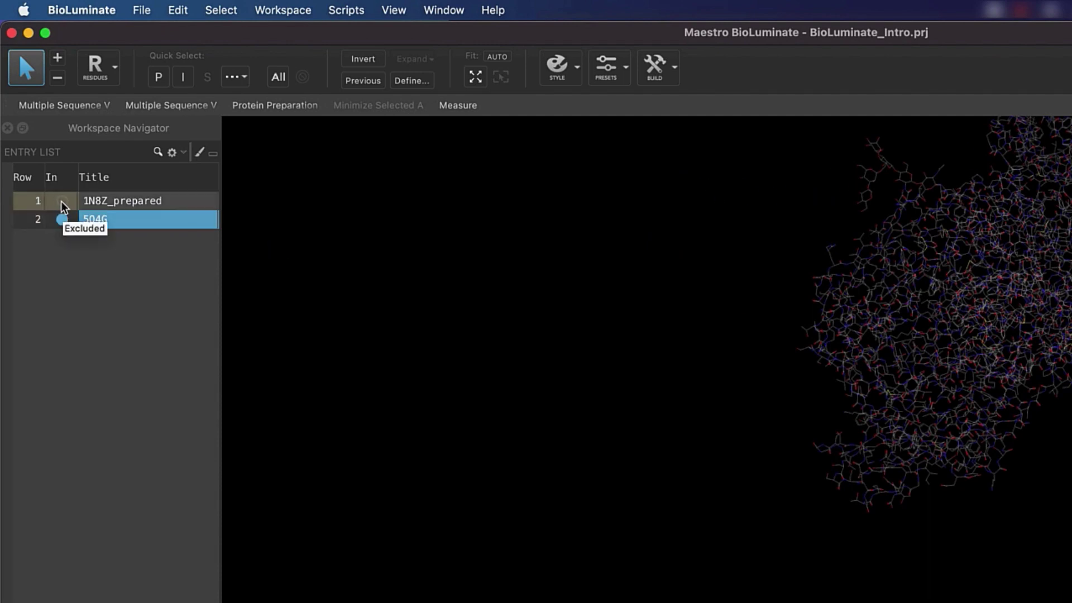
left_click(62, 202)
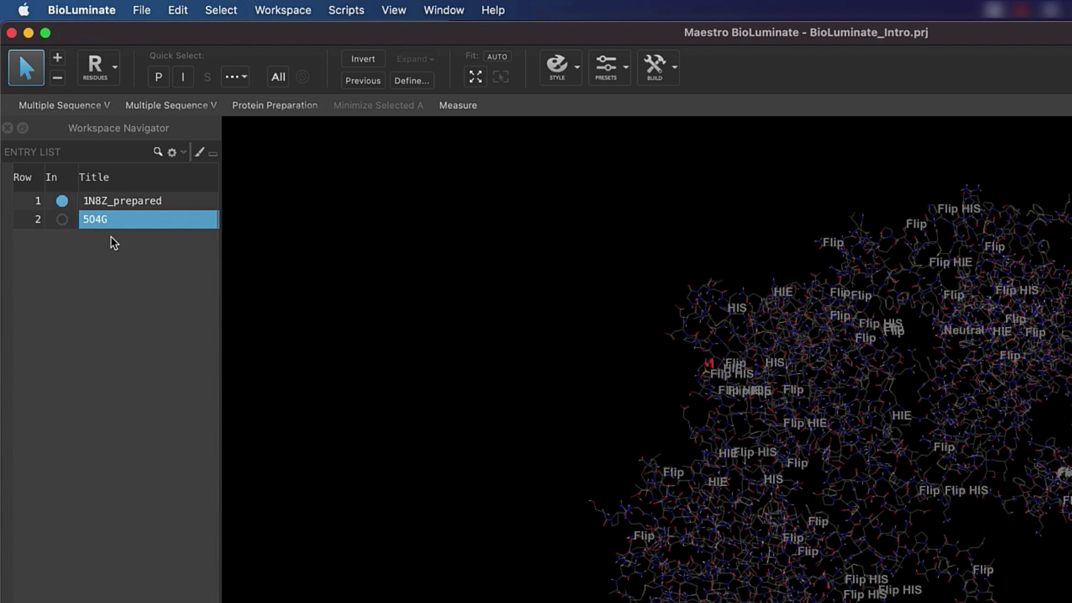
left_click(117, 210, "shift")
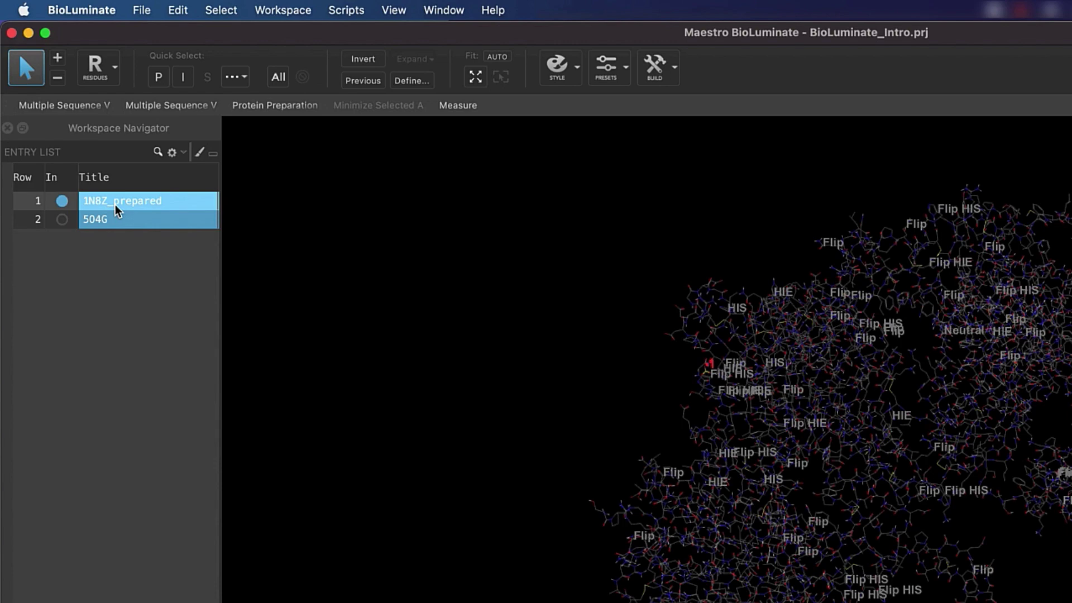
left_click(63, 223)
left_click(116, 207)
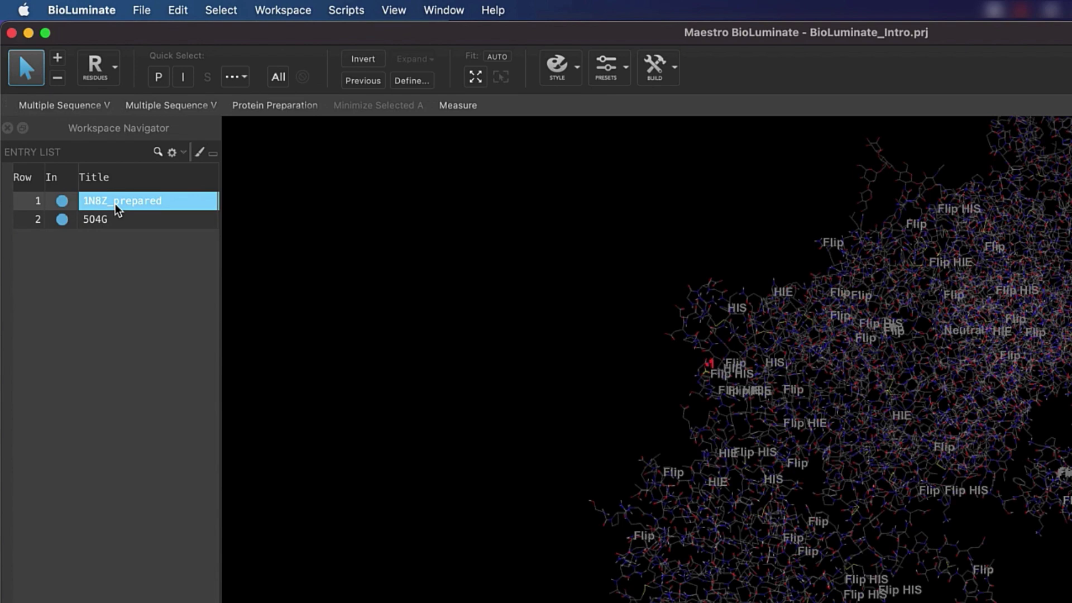
left_click(63, 204)
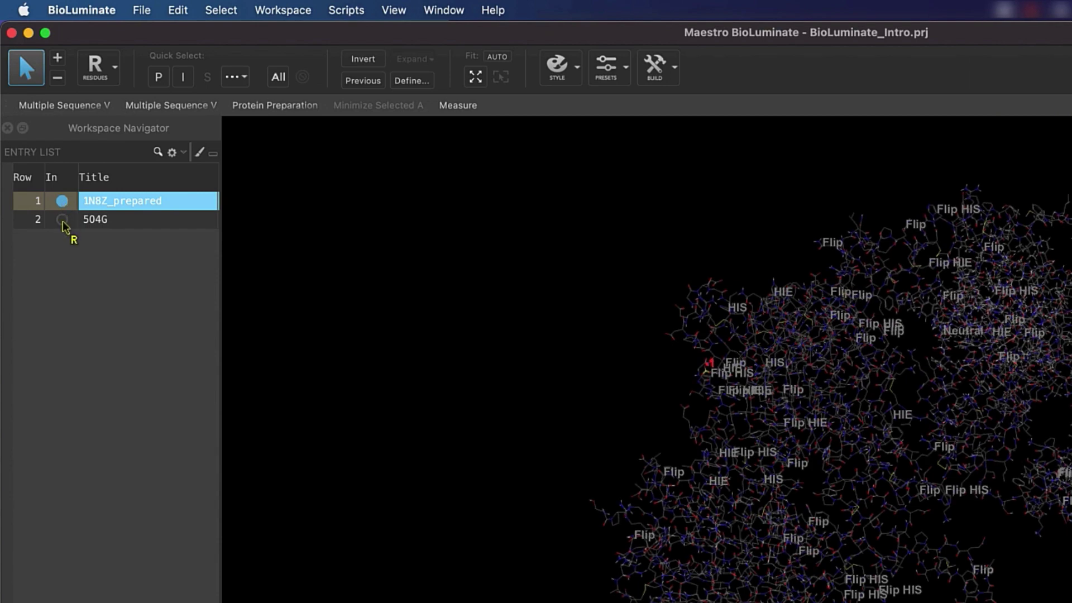
left_click(62, 219)
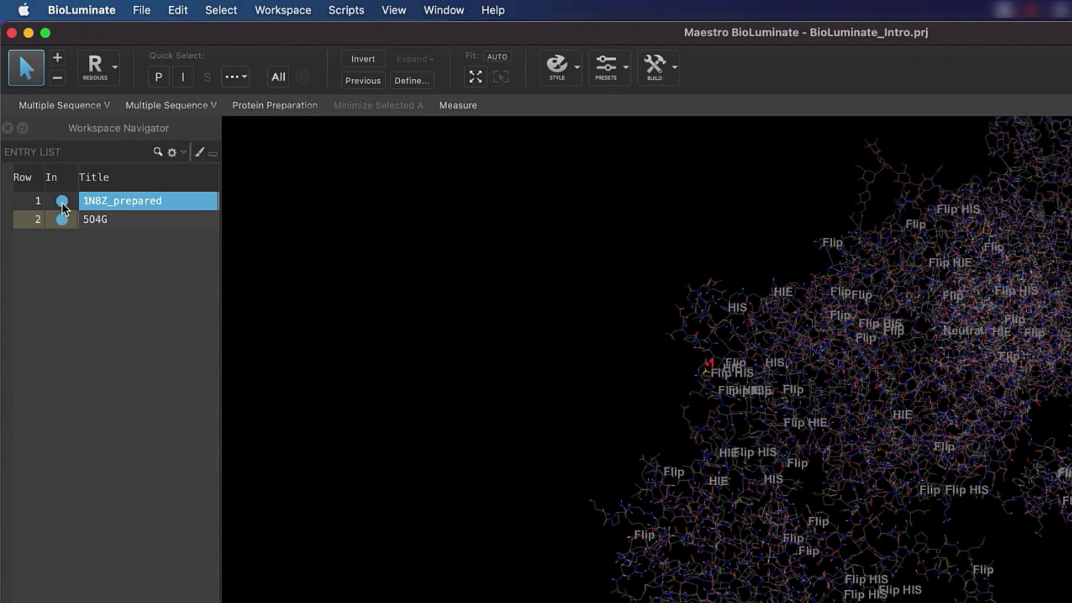
left_click(63, 202)
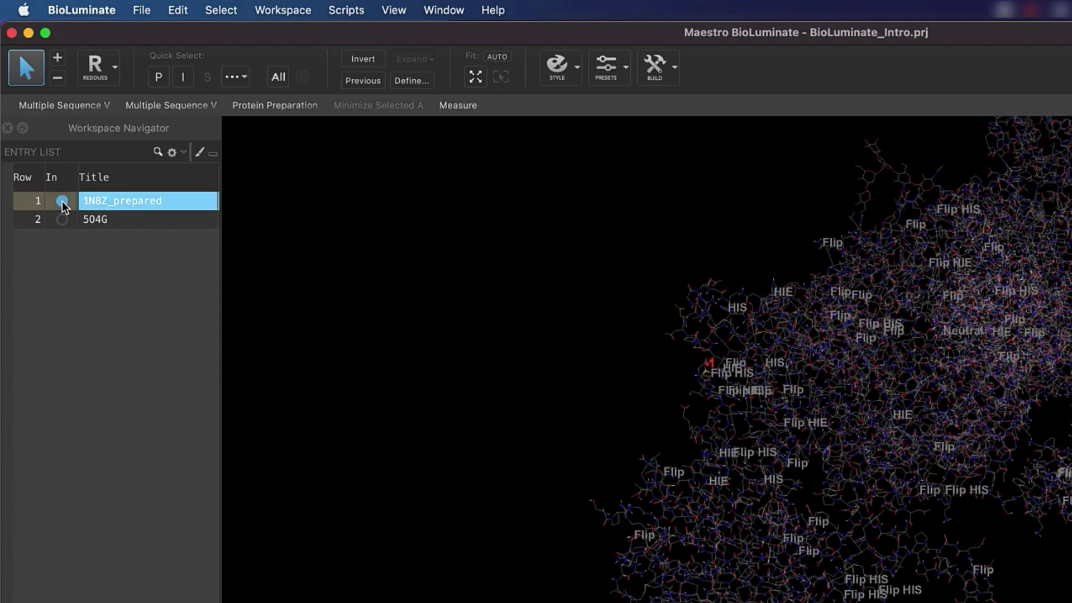
left_click(95, 224)
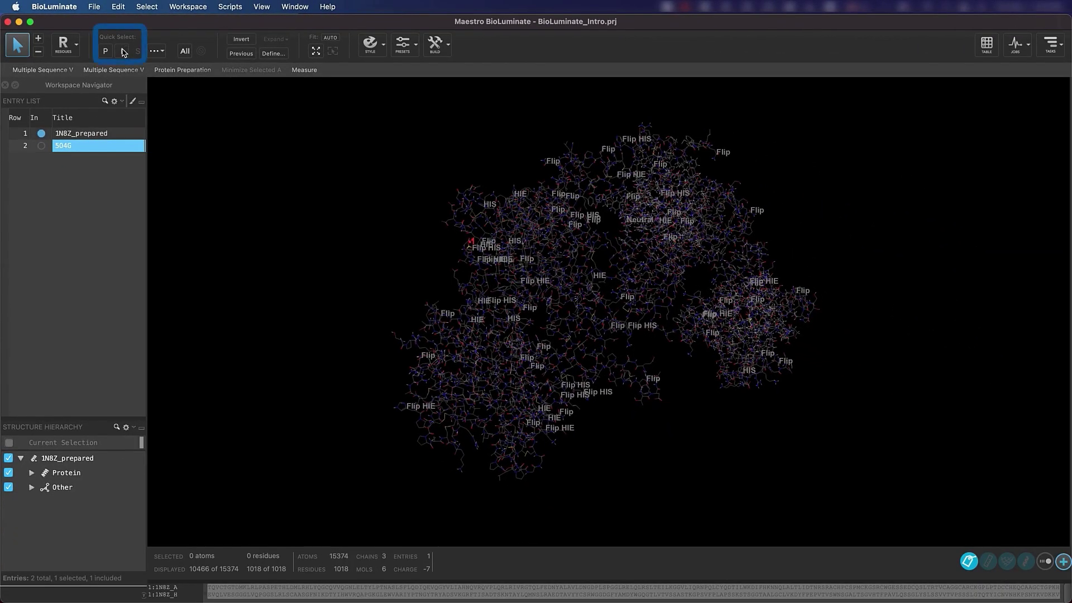
Select the interface residues and render them as Spacefill (CPK) spheres.
left_click(123, 51)
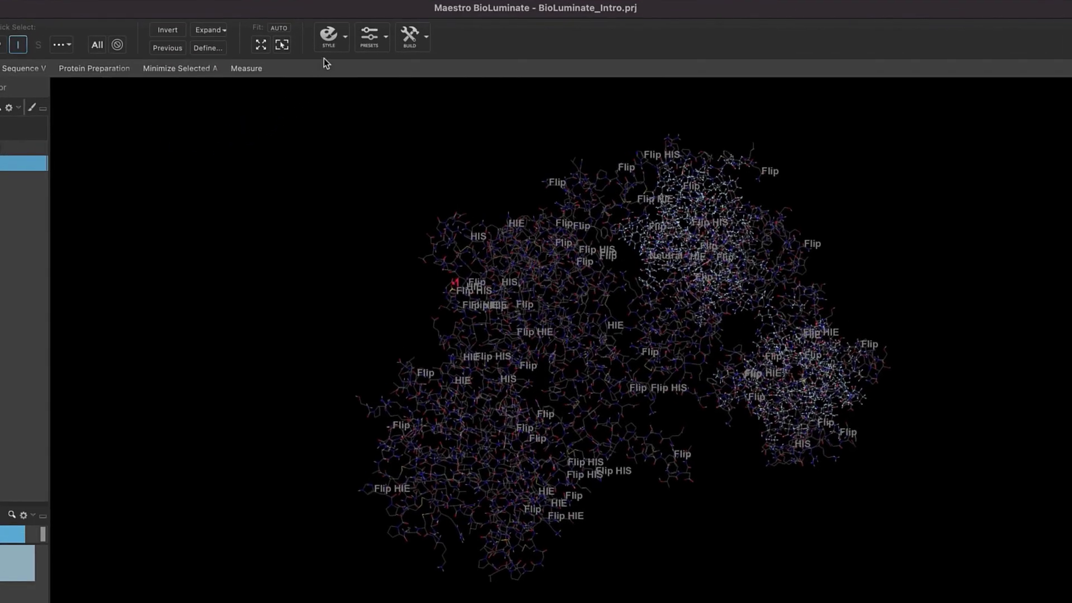
left_click(332, 45)
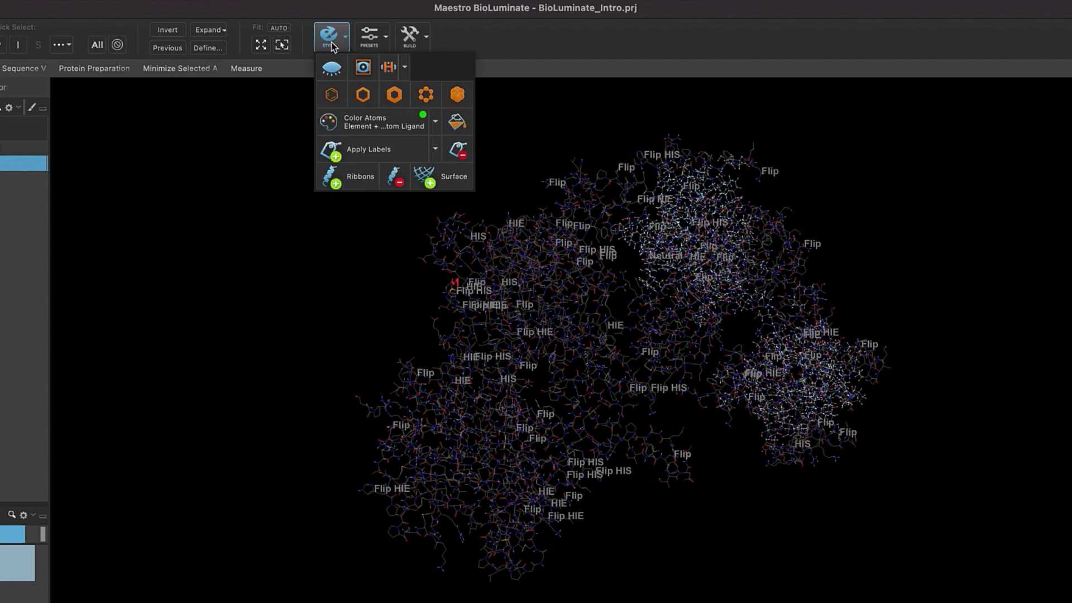
left_click(450, 95)
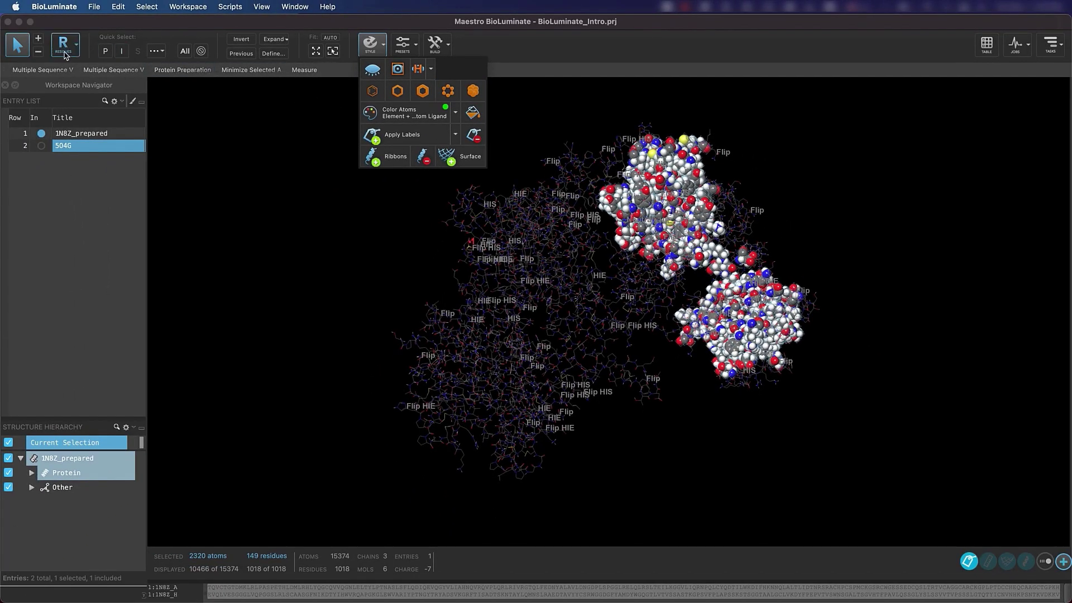
Set picking to whole Chains and select chain A of 1N8Z_prepared.
left_click(65, 54)
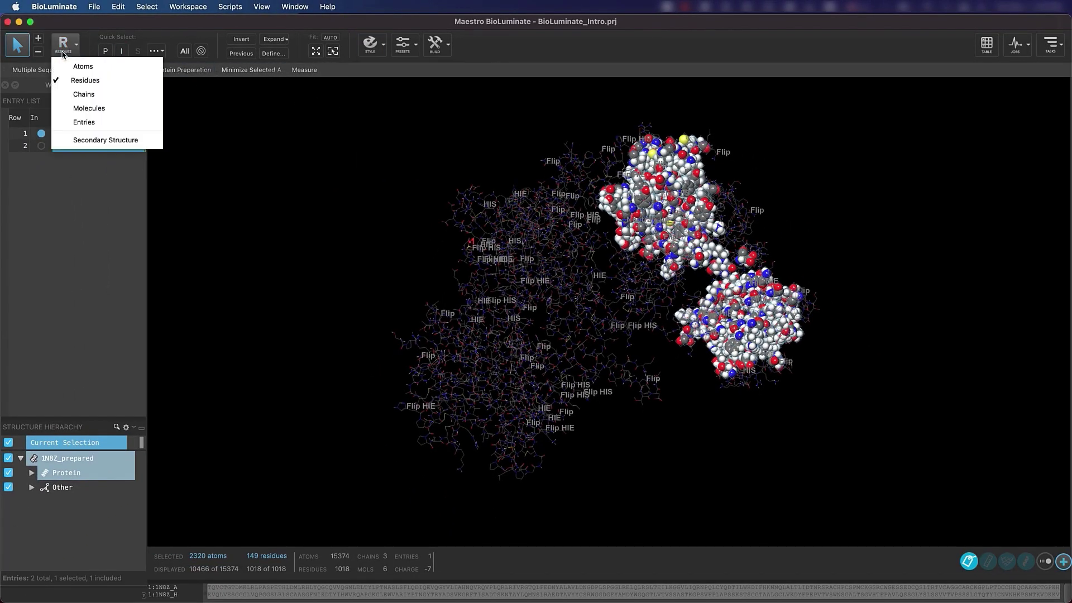
left_click(82, 94)
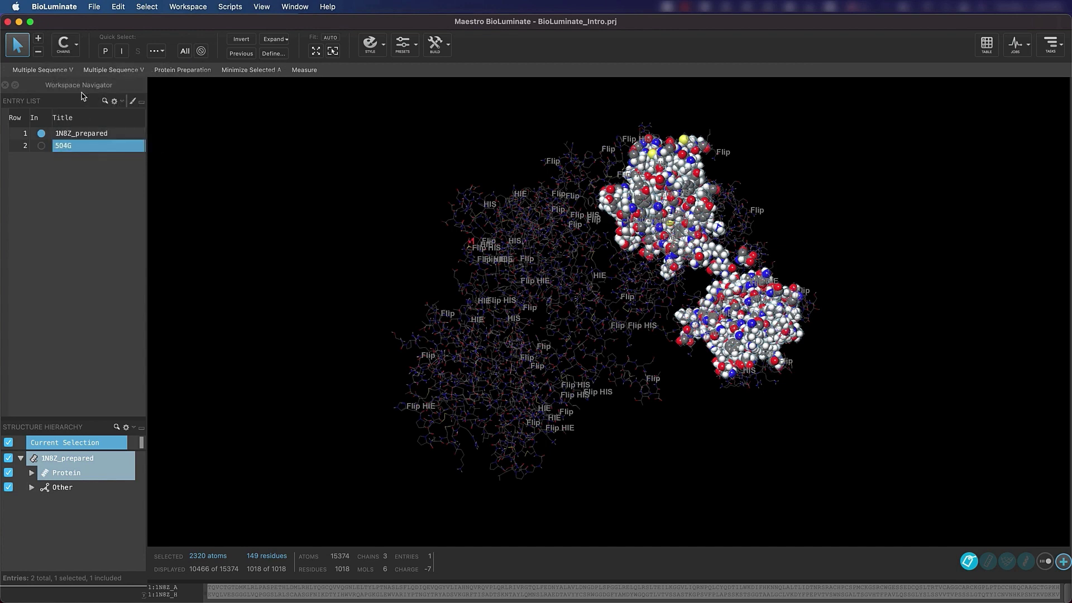
left_click(480, 325)
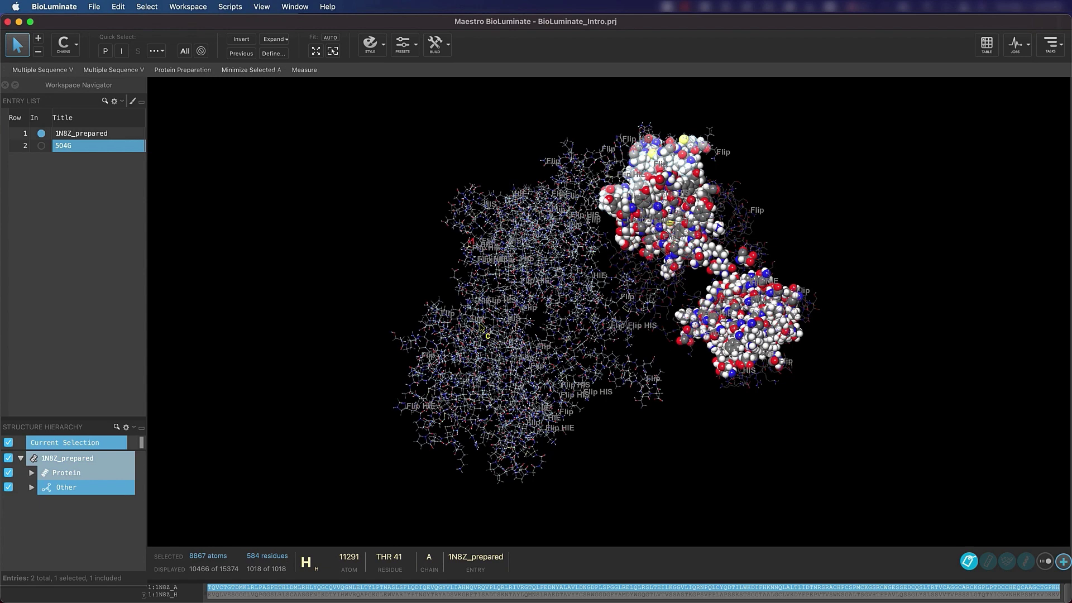
Open the Style panel and expand the Color Atoms colour scheme dropdown.
left_click(370, 46)
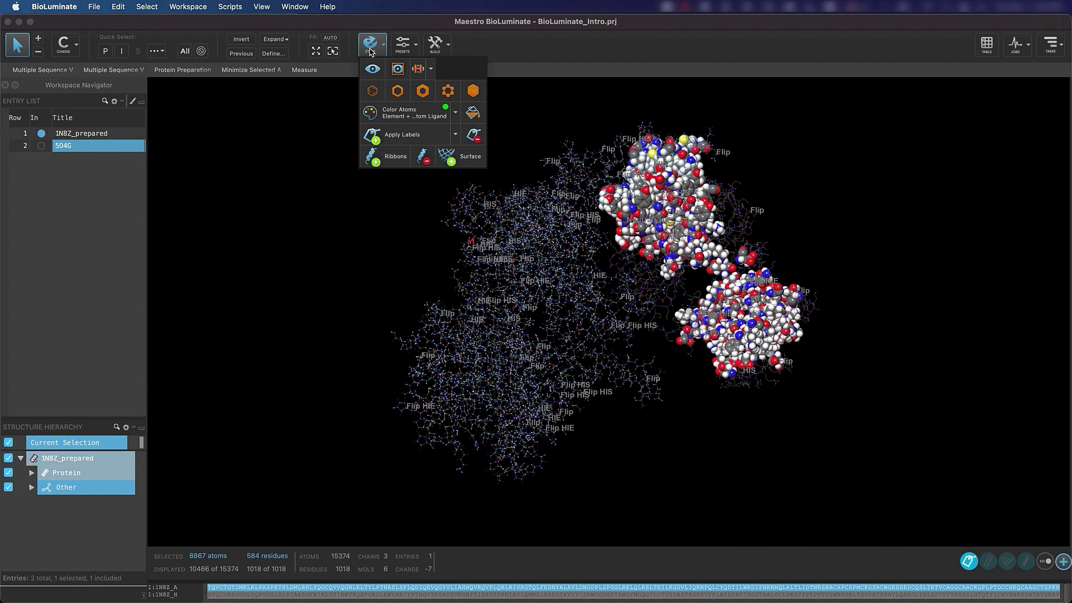
left_click(455, 114)
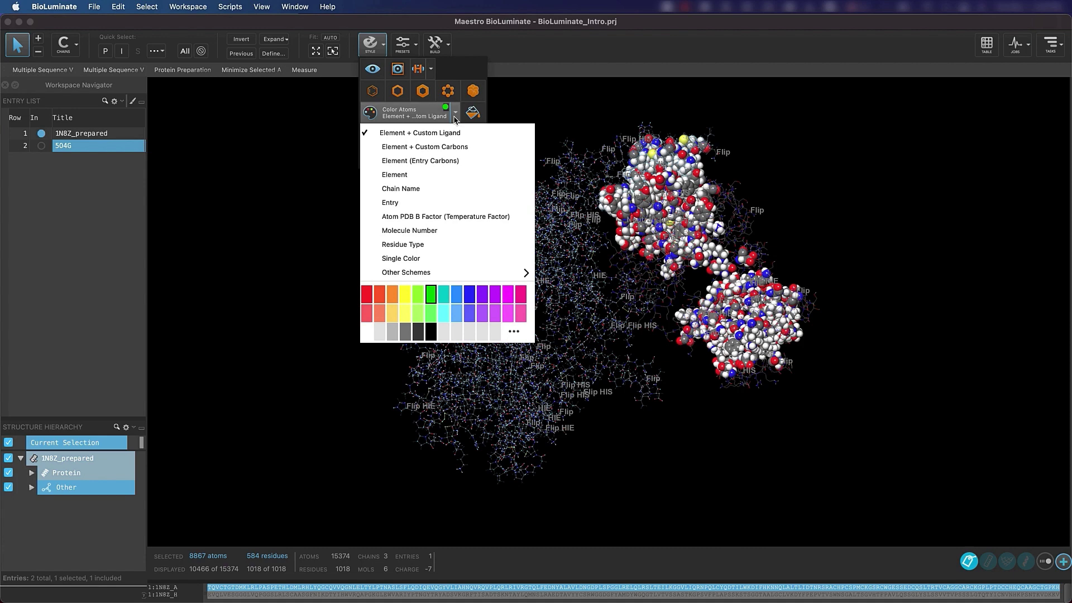
mouse_move(461, 271)
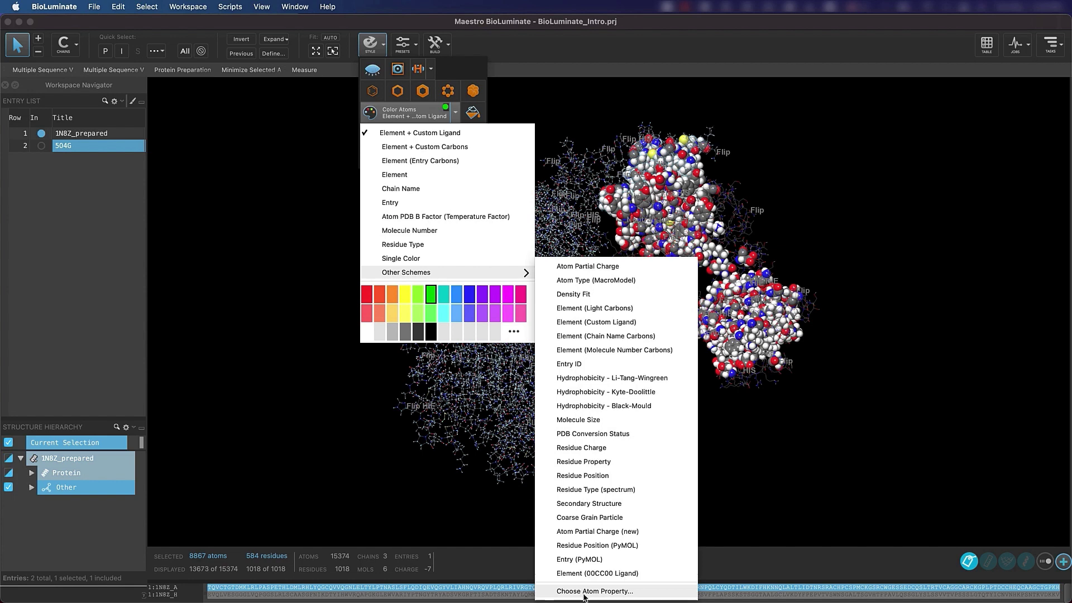
Choose Atom PDB B Factor (Temperature Factor) as the atom colouring scheme.
left_click(461, 217)
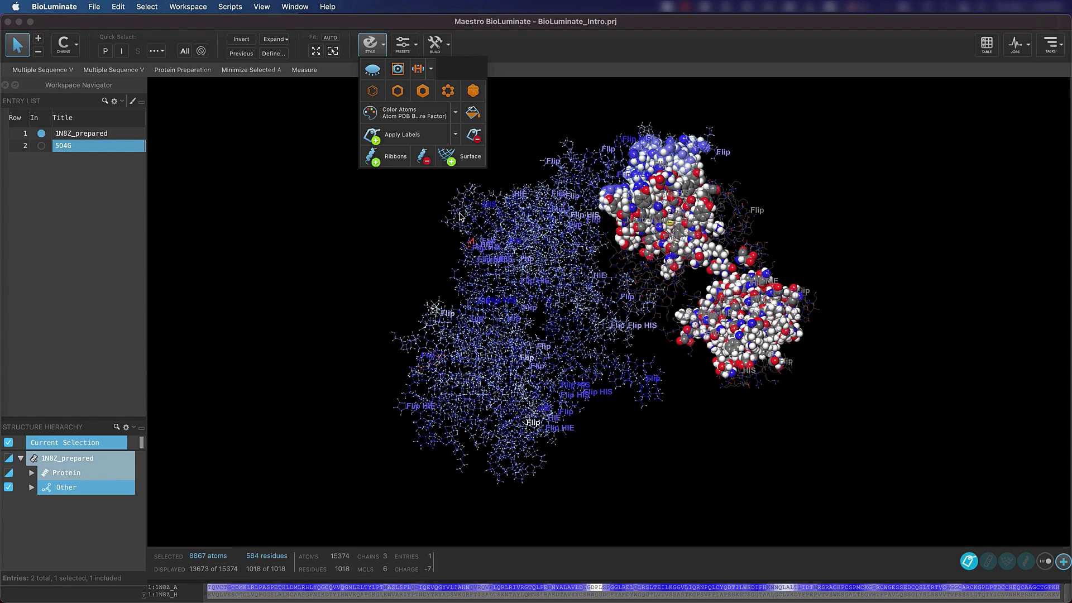
Draw the protein as ribbons coloured by CA Atom Color in Edit Ribbon.
left_click(386, 160)
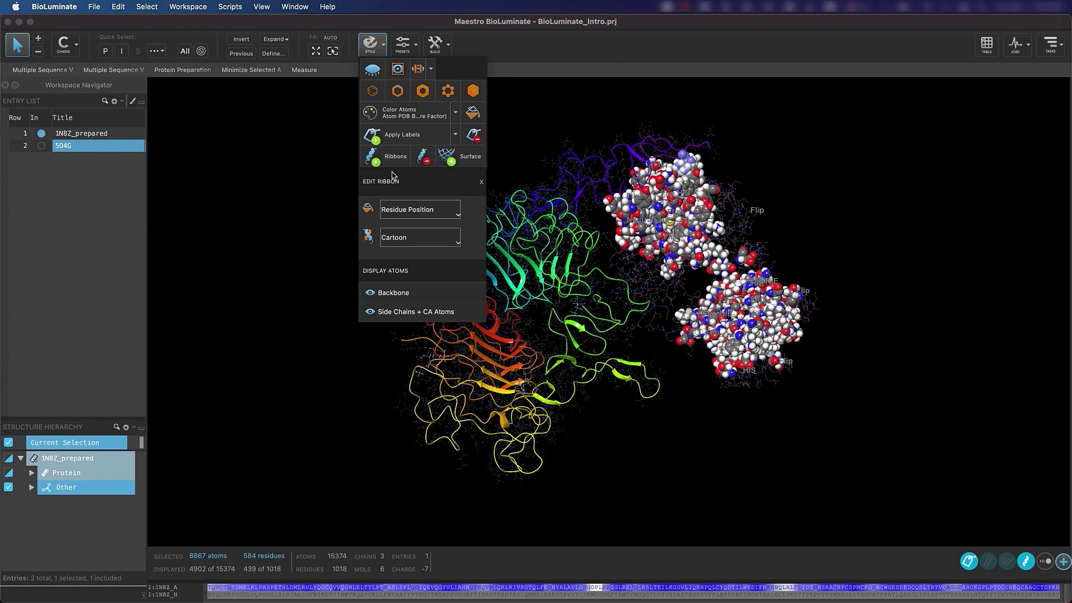
left_click(419, 211)
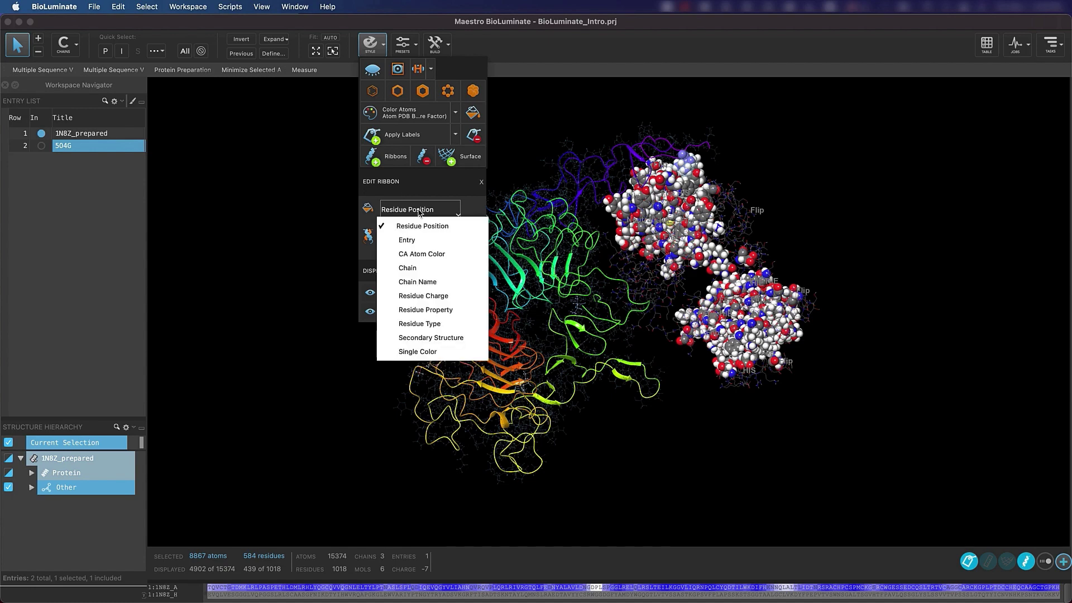
left_click(421, 254)
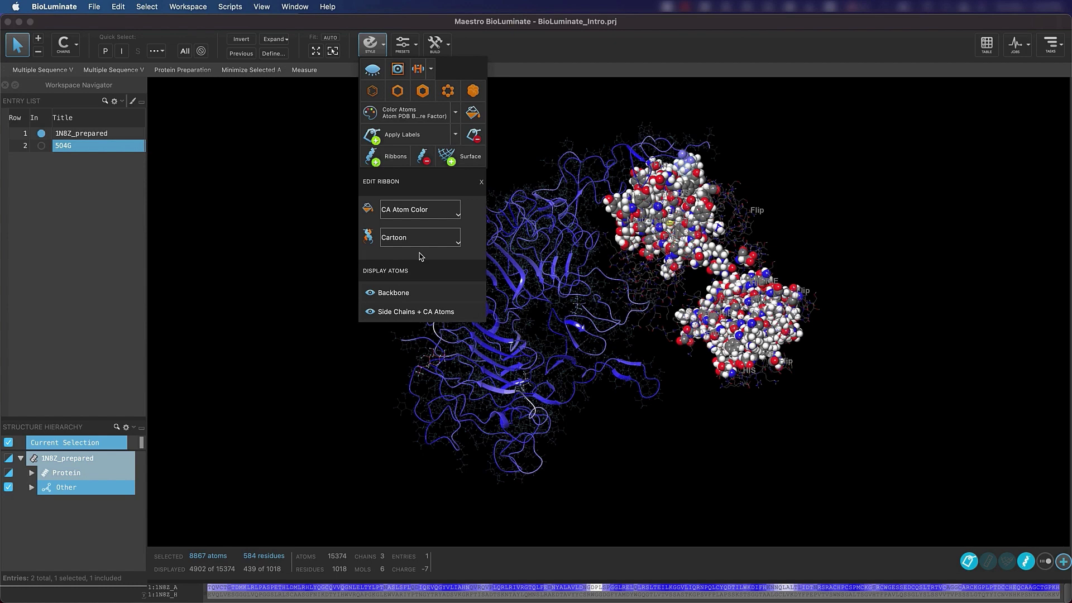
left_click(371, 44)
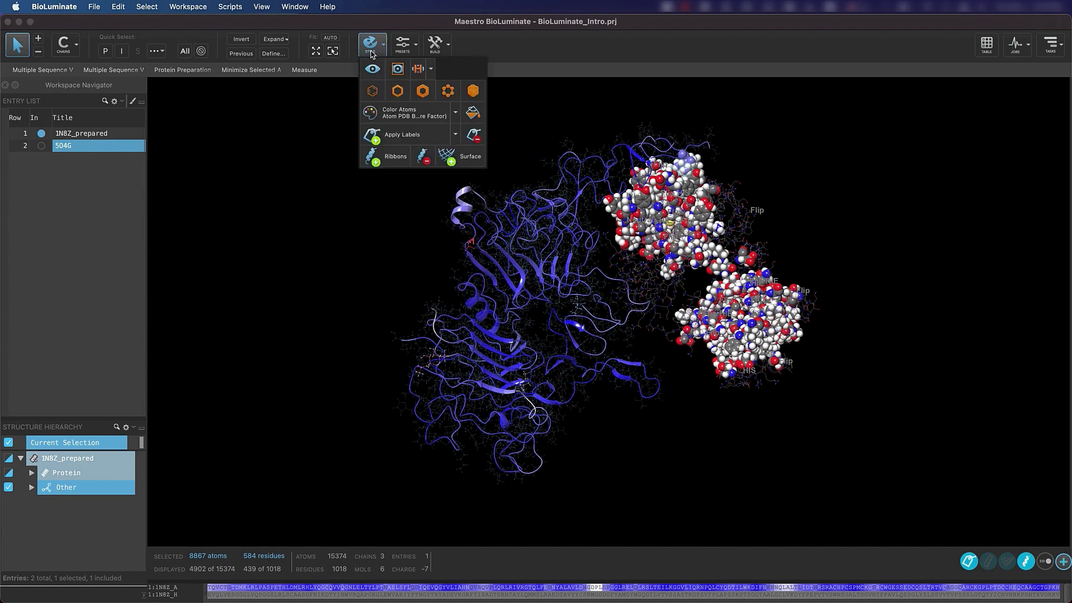
left_click(385, 159)
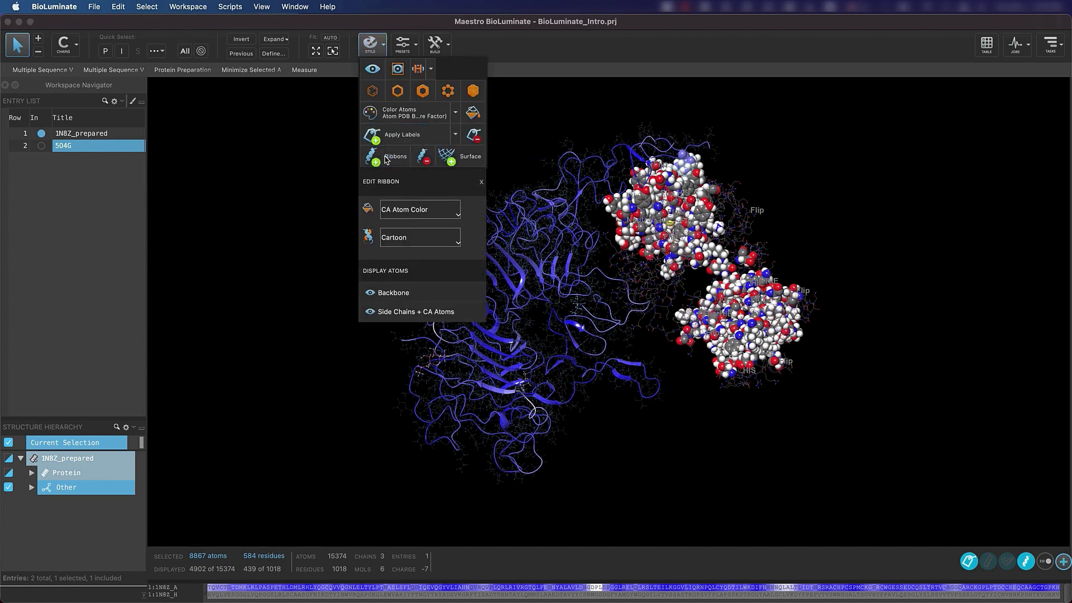
Select protein with Quick Select P and display all 15374 atoms alongside the ribbons.
left_click(370, 43)
left_click(372, 70)
left_click(372, 70)
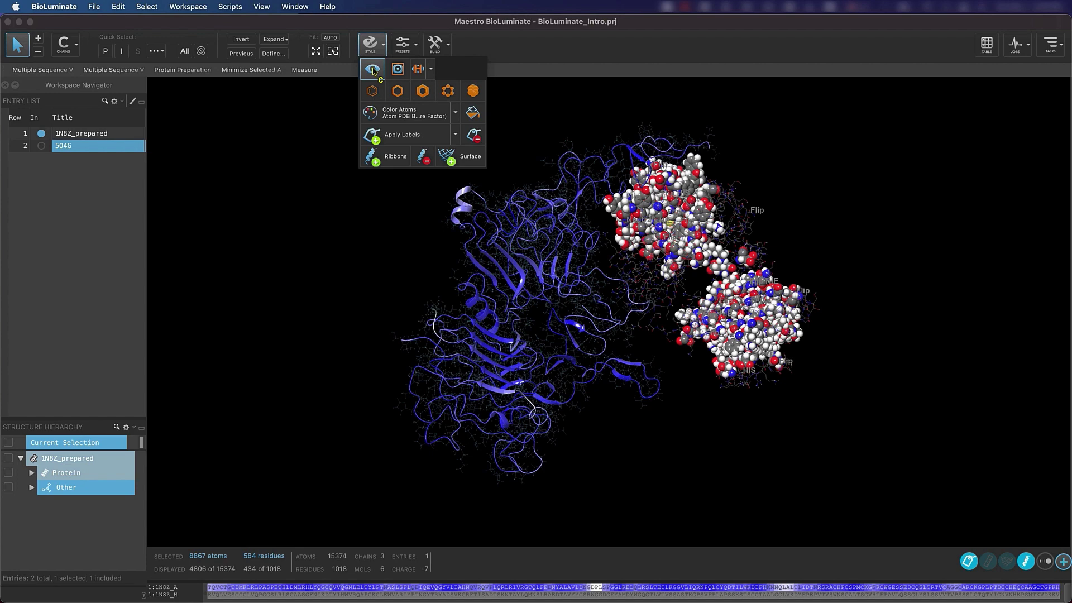
left_click(398, 69)
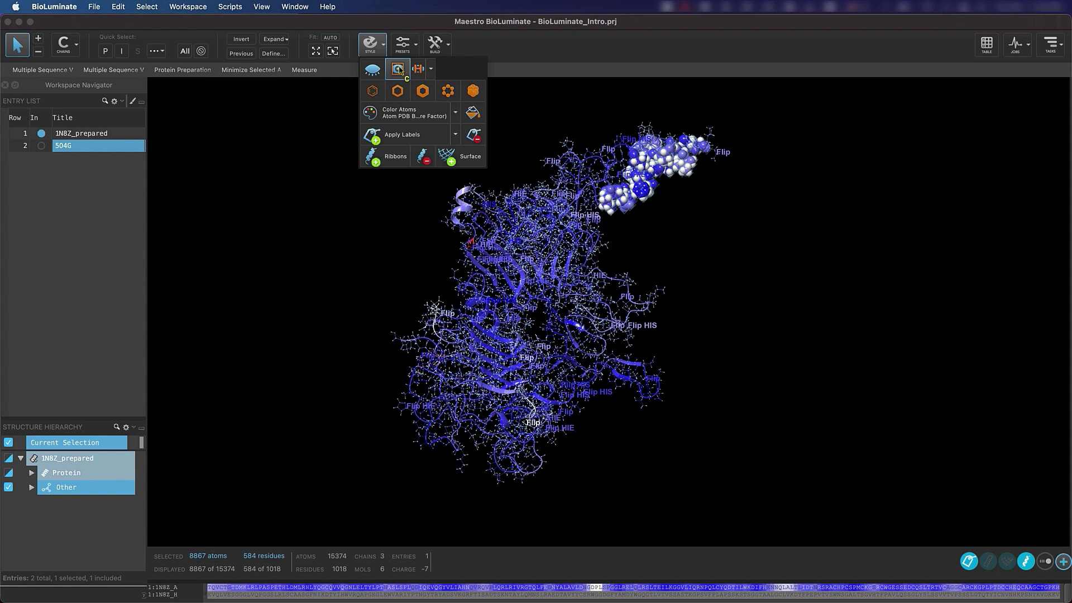
left_click(104, 52)
left_click(372, 48)
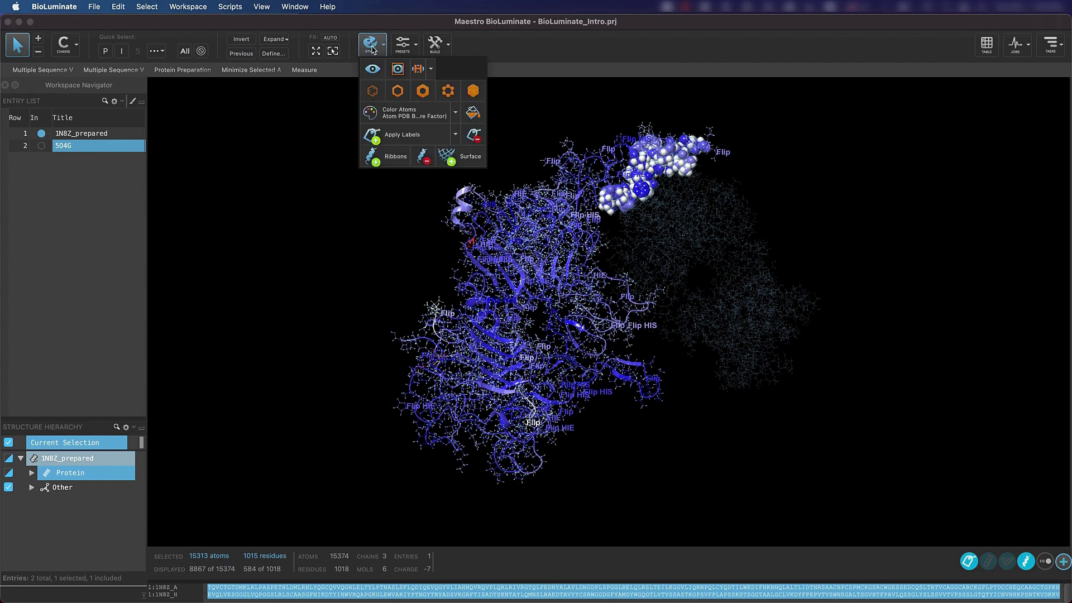
left_click(374, 69)
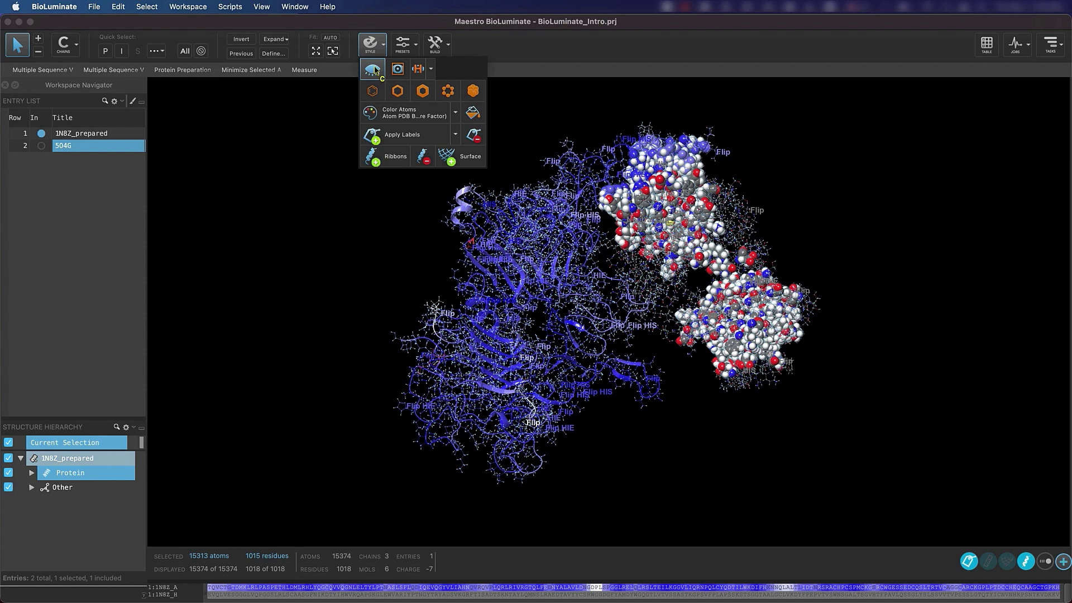
Deselect everything by clicking empty background and open the Presets menu.
left_click(315, 169)
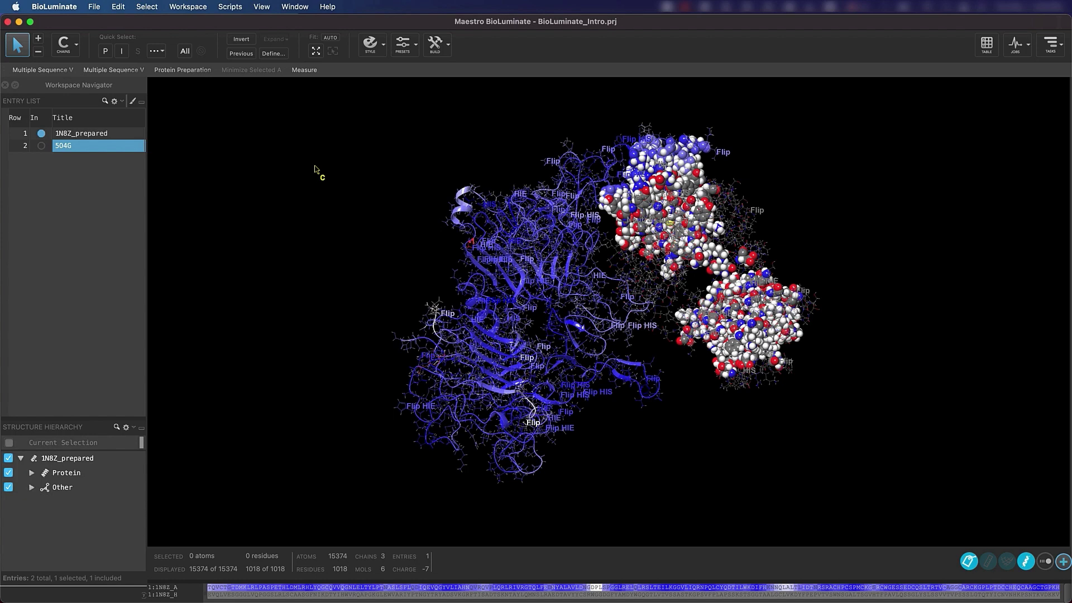
left_click(409, 47)
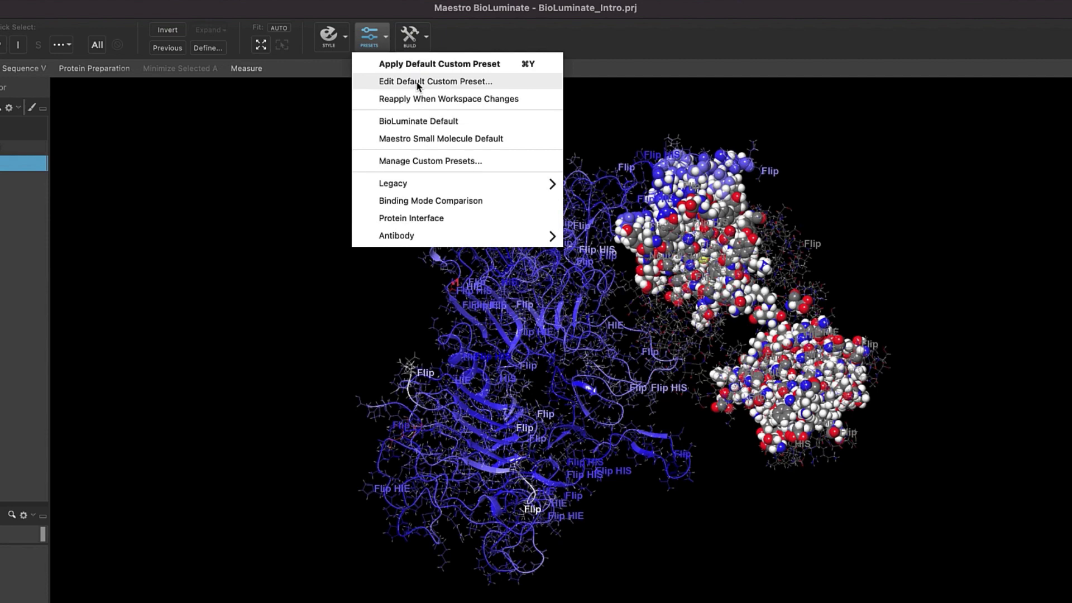
Choose Antibody > Chothia from the Presets menu.
mouse_move(417, 235)
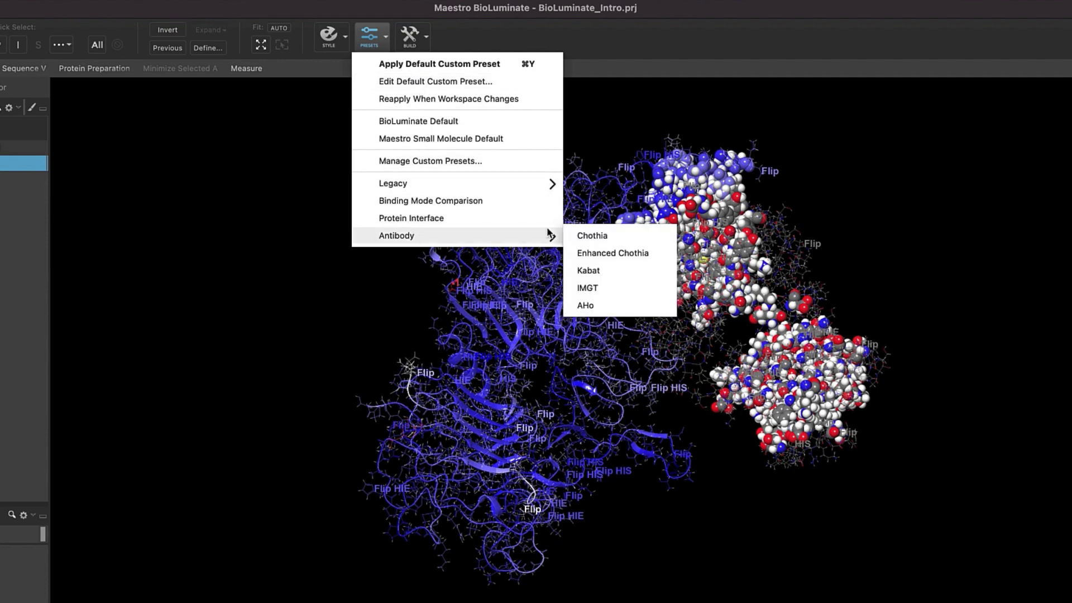
left_click(604, 239)
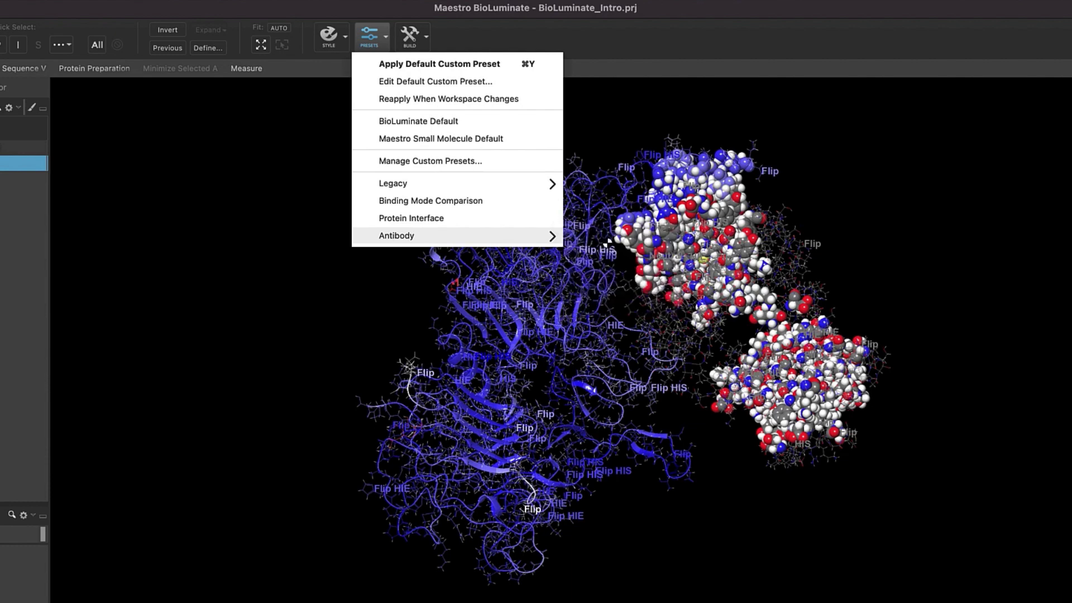